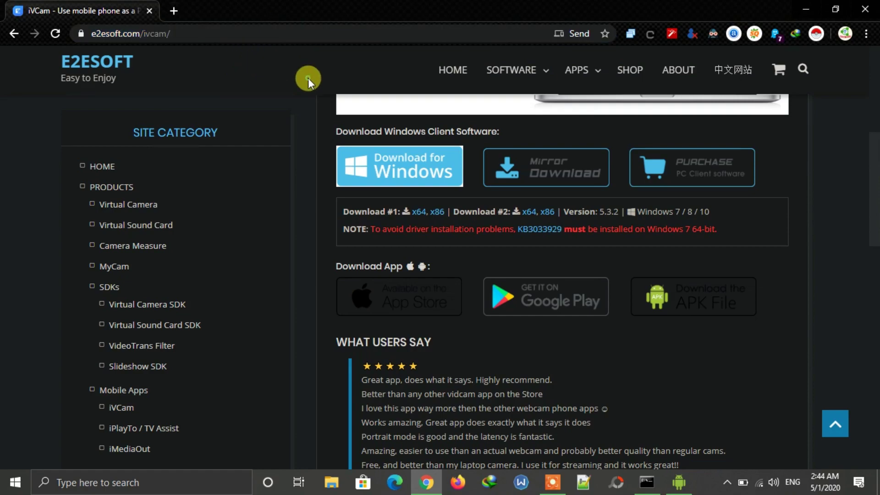
# - Start the iVCam for Windows download, cancel IDM's duplicate-download prompt, and close Chrome
pyautogui.moveTo(873, 192); pyautogui.dragTo(876, 158)
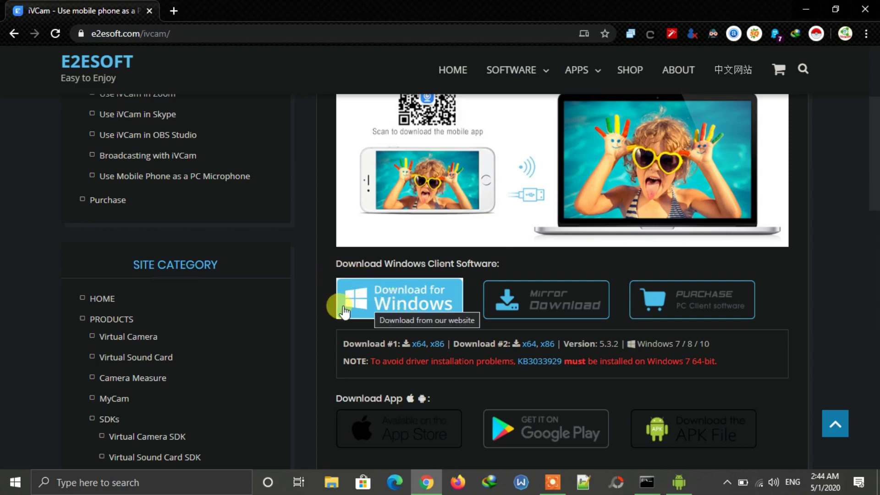
pyautogui.click(377, 306)
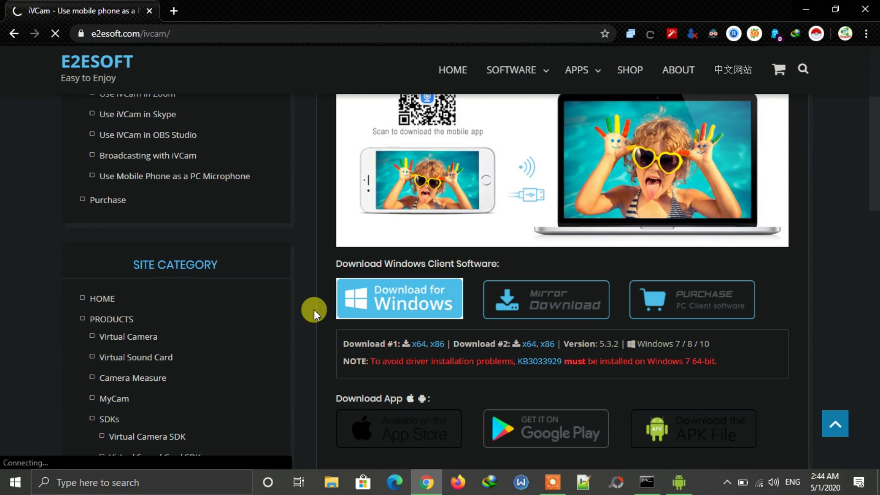
pyautogui.click(468, 285)
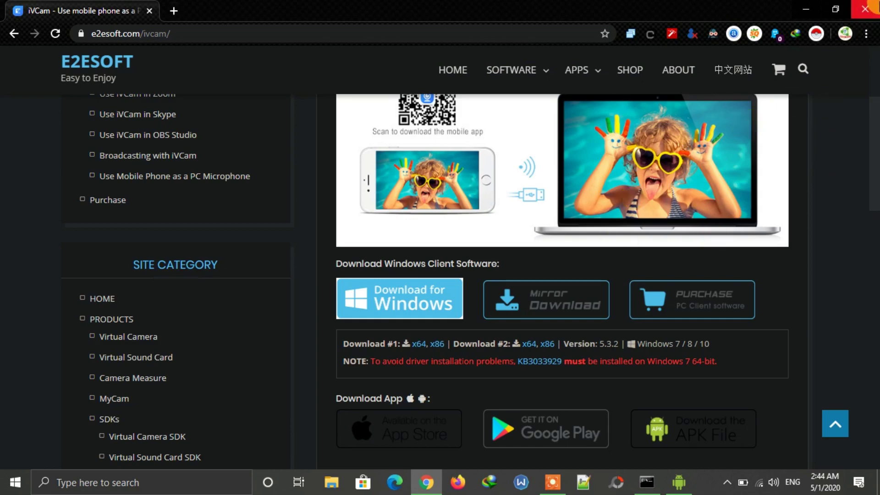
pyautogui.click(869, 6)
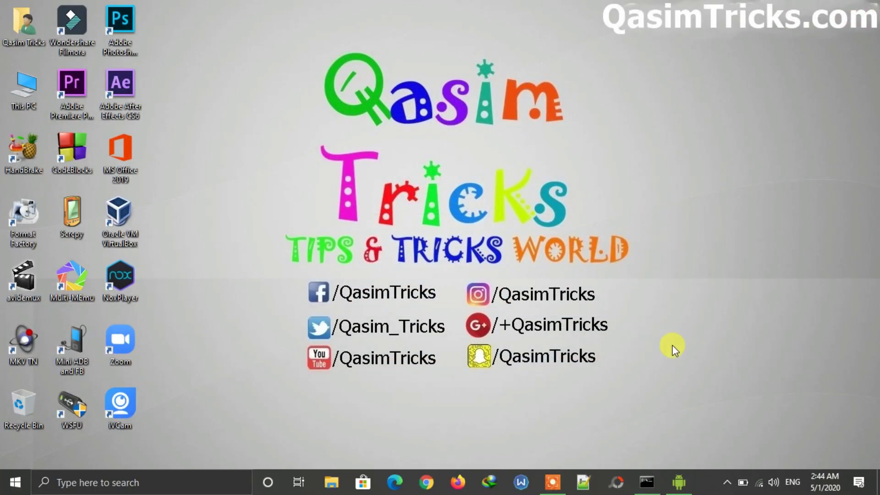
# - Restore the scrcpy mirror, reopen the iVCam Webcam store page from recents, then pull down quick settings
pyautogui.click(679, 482)
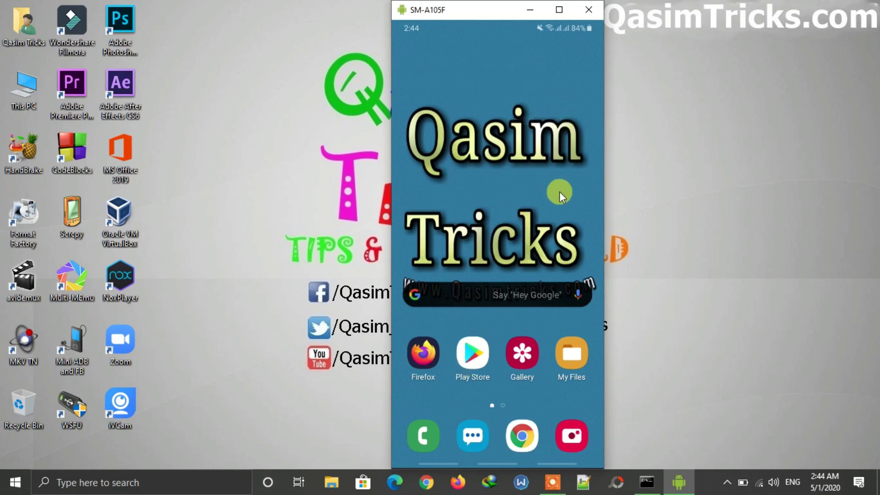
pyautogui.moveTo(516, 231); pyautogui.dragTo(445, 203)
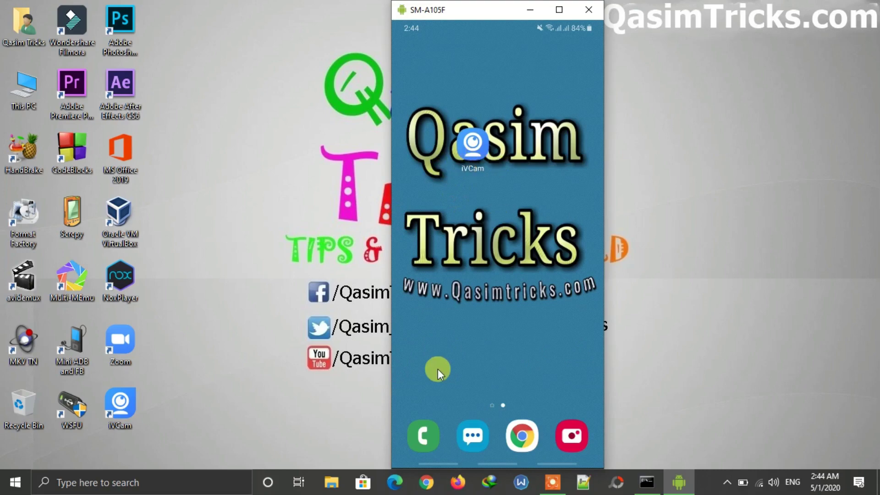
pyautogui.moveTo(437, 462); pyautogui.dragTo(472, 313)
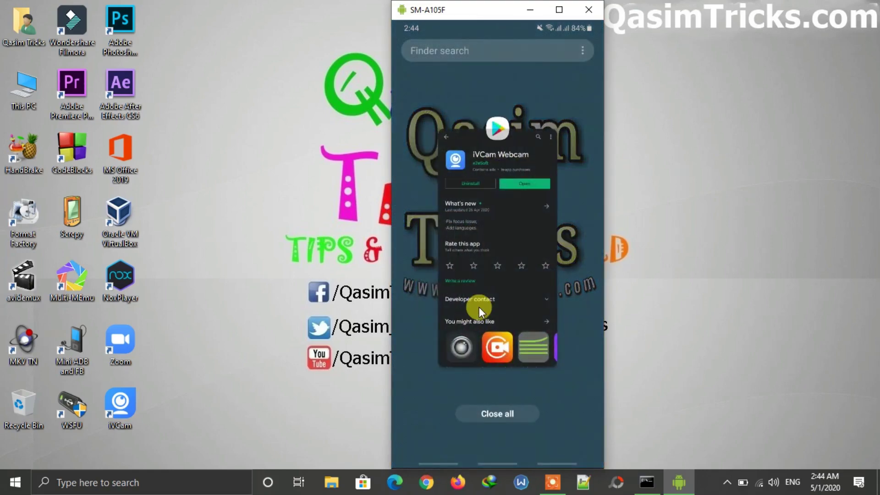
pyautogui.click(479, 307)
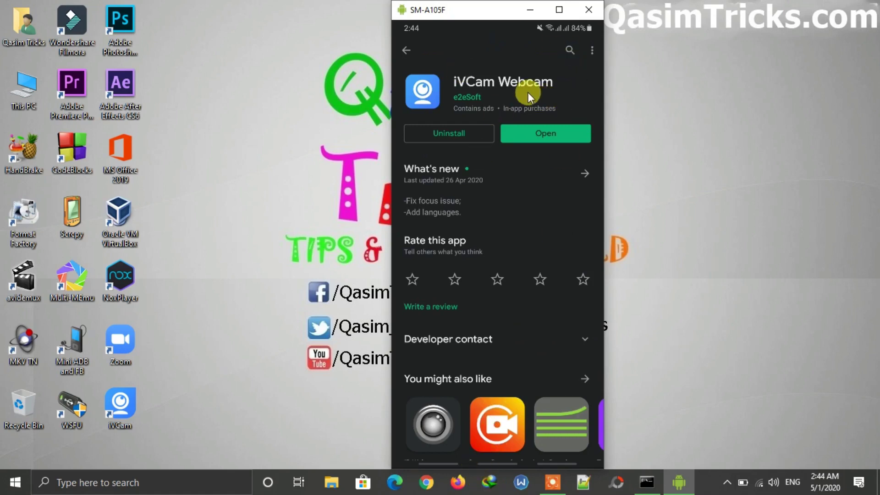
pyautogui.moveTo(483, 463); pyautogui.dragTo(522, 181)
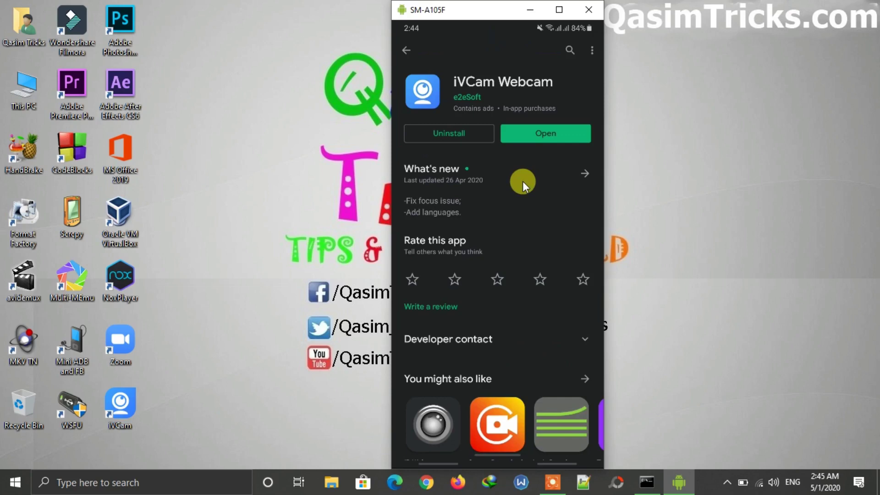
pyautogui.moveTo(581, 20); pyautogui.dragTo(584, 103)
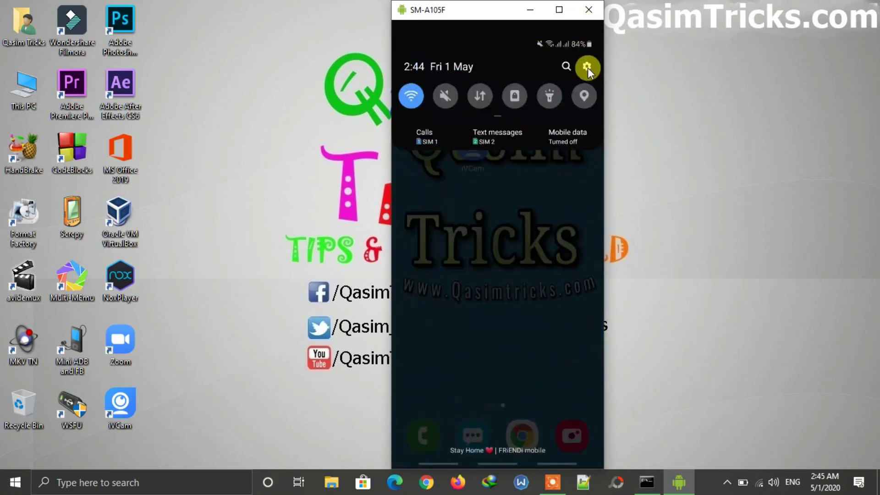
# - In phone Settings, go to About phone > Software information and tap Build number for developer mode
pyautogui.click(588, 67)
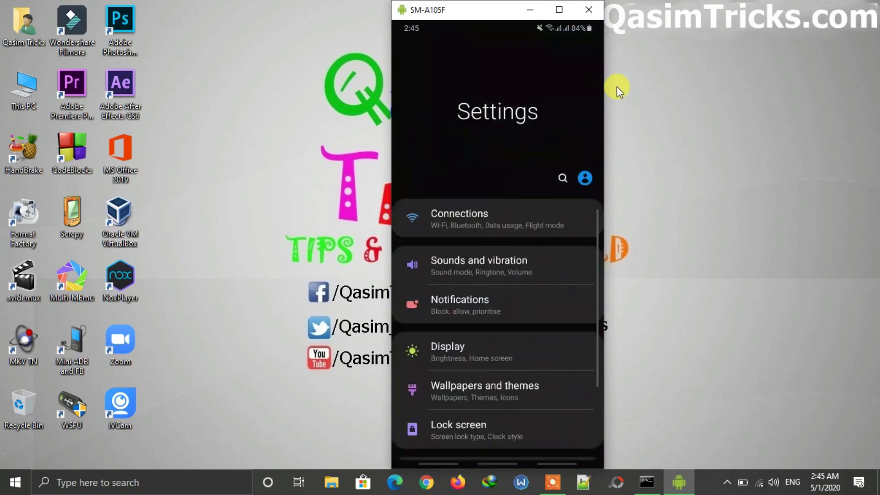
pyautogui.moveTo(598, 302); pyautogui.dragTo(556, 84)
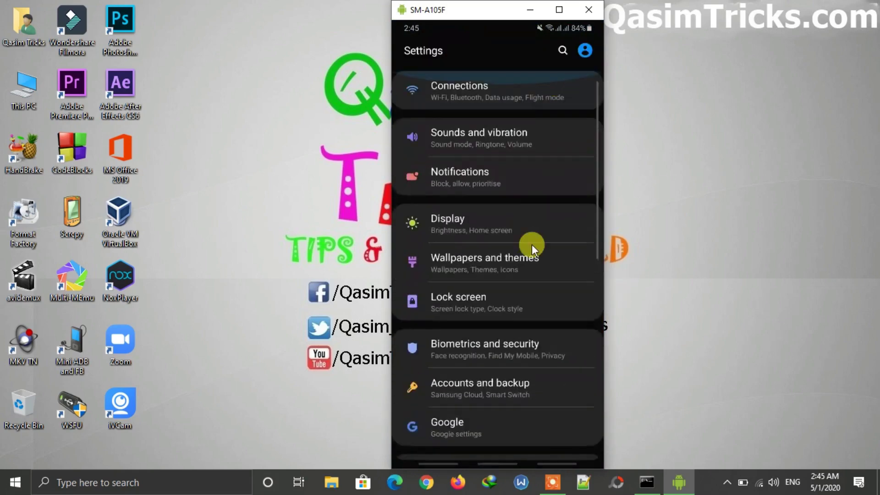
pyautogui.moveTo(524, 353); pyautogui.dragTo(518, 226)
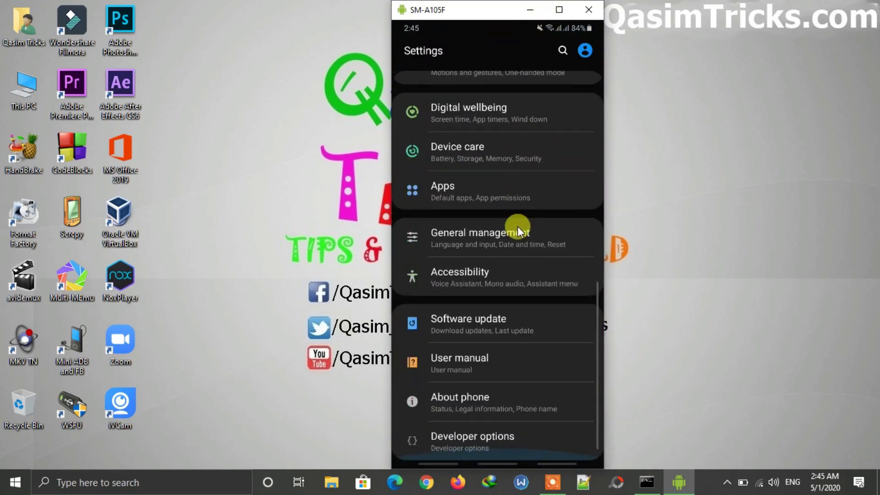
pyautogui.click(460, 400)
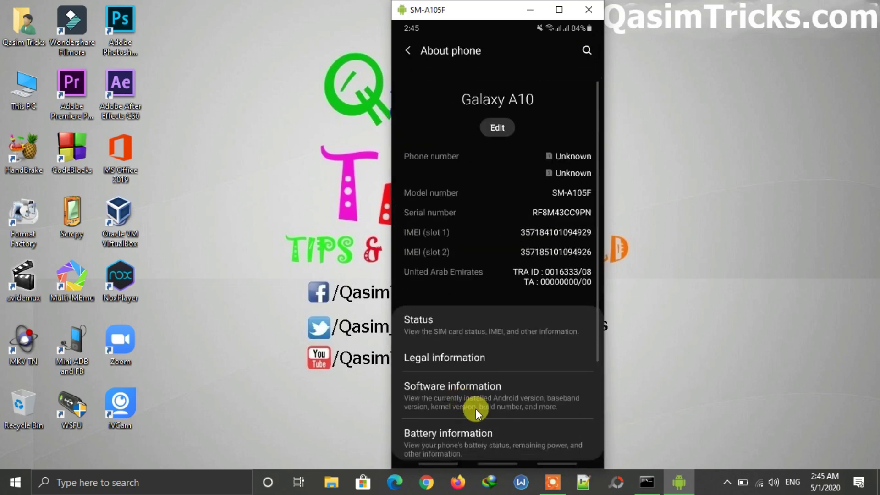
pyautogui.click(446, 390)
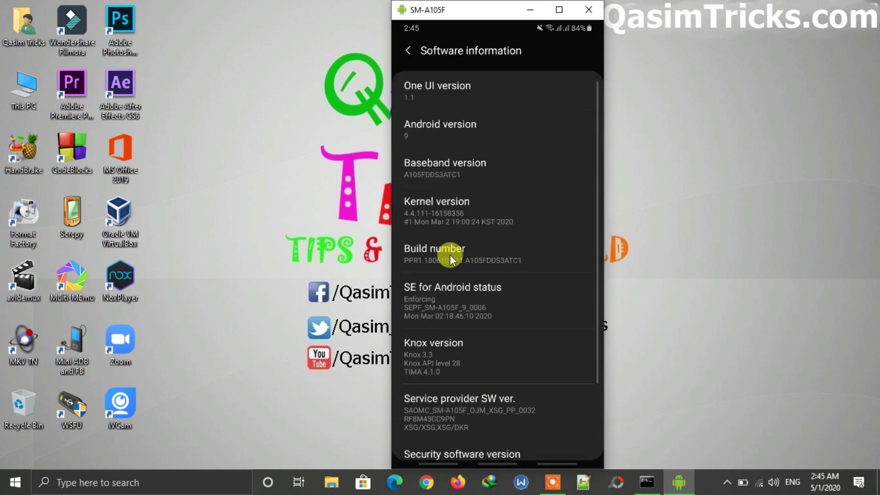
pyautogui.click(482, 260)
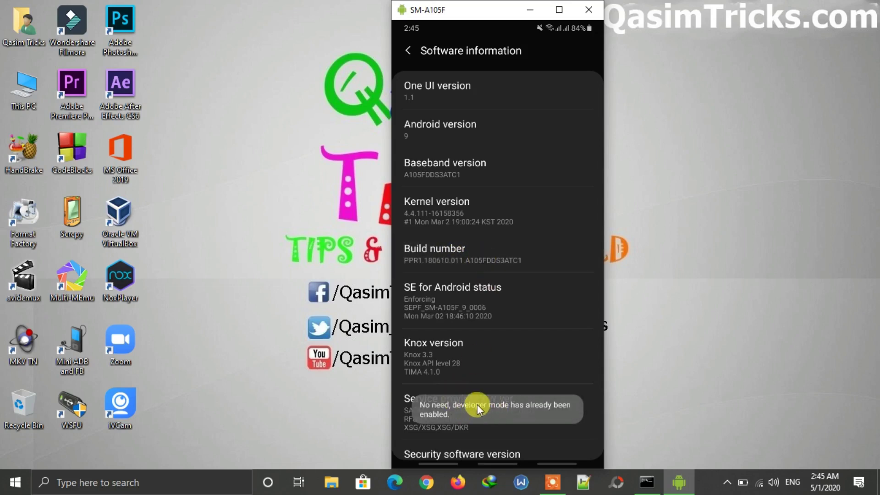
# - Back out to Developer options, verify USB debugging is on, then return to the home screen
pyautogui.click(408, 50)
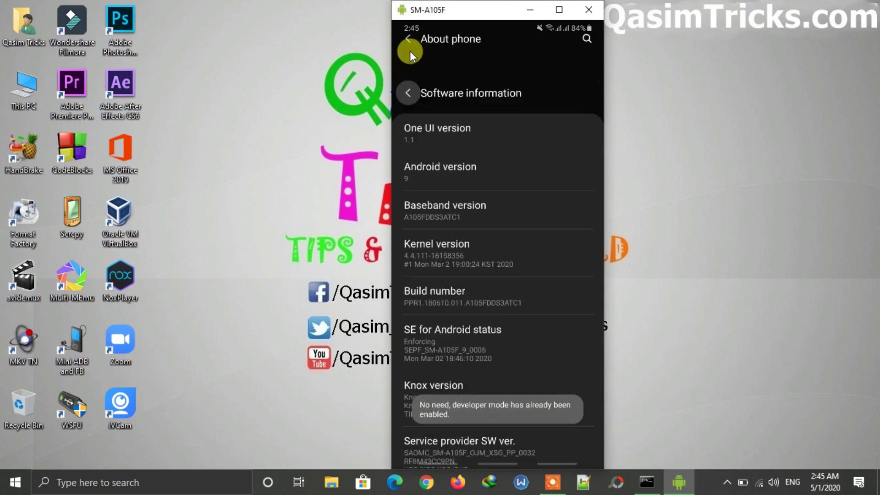
pyautogui.click(407, 53)
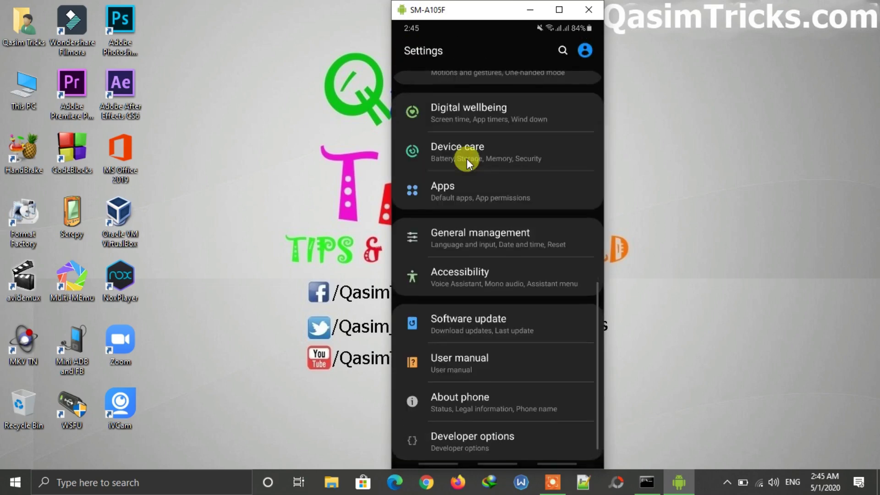
pyautogui.click(459, 440)
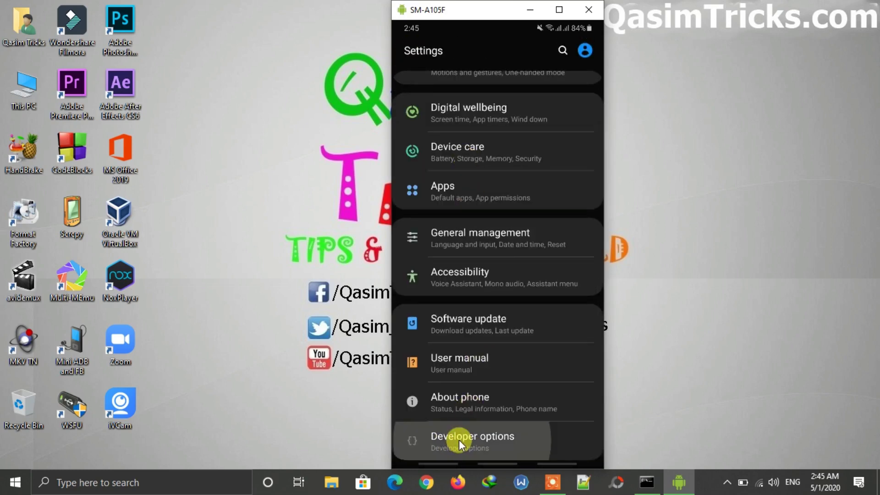
pyautogui.moveTo(495, 367); pyautogui.dragTo(499, 115)
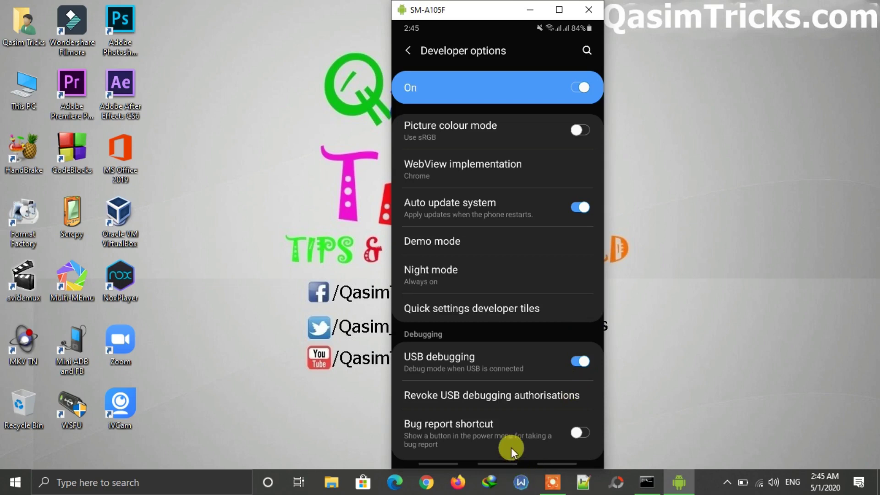
pyautogui.moveTo(508, 463); pyautogui.dragTo(538, 224)
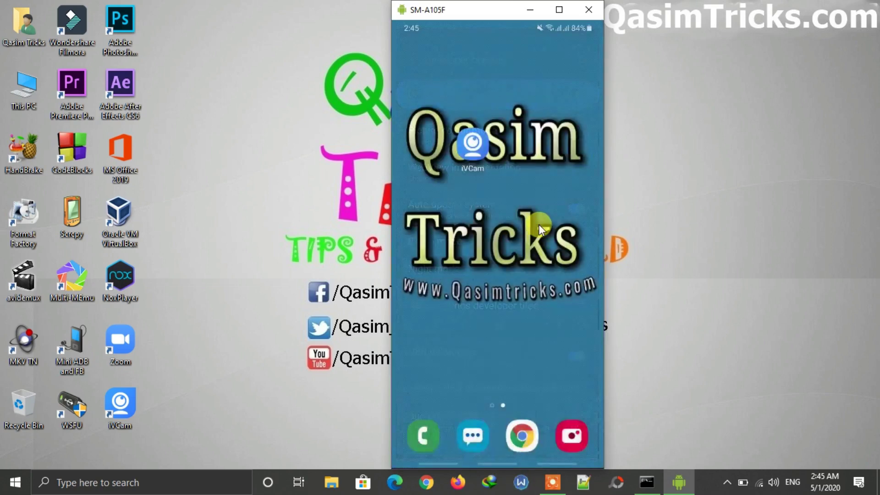
# - Launch iVCam on the phone with scrcpy maximized, then minimize the mirror while it searches for the PC
pyautogui.click(474, 145)
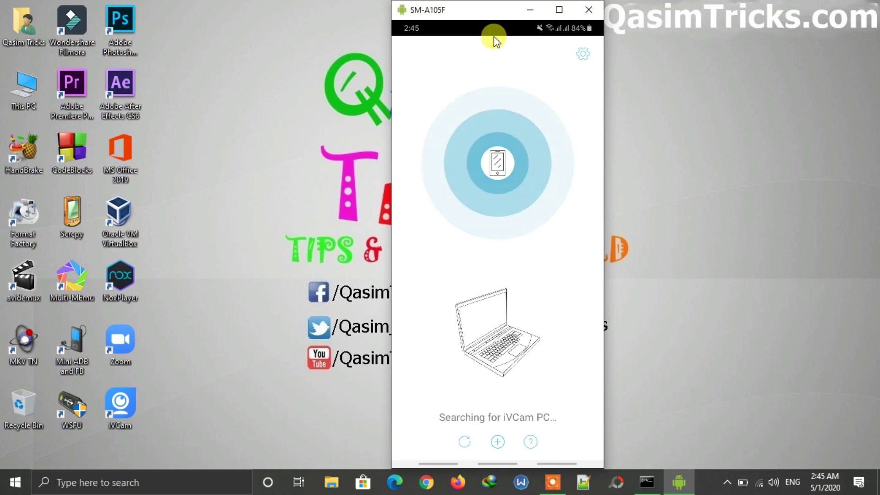
pyautogui.moveTo(504, 24); pyautogui.dragTo(498, 173)
pyautogui.moveTo(497, 123); pyautogui.dragTo(482, 292)
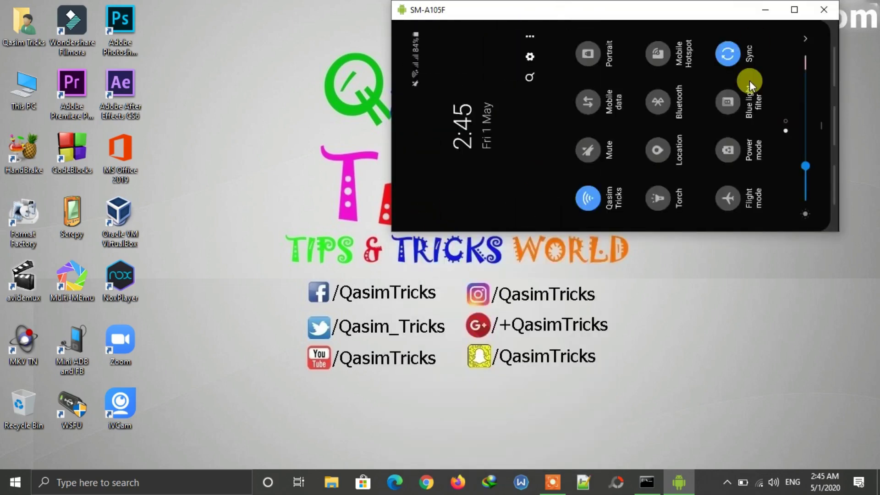
pyautogui.doubleClick(468, 17)
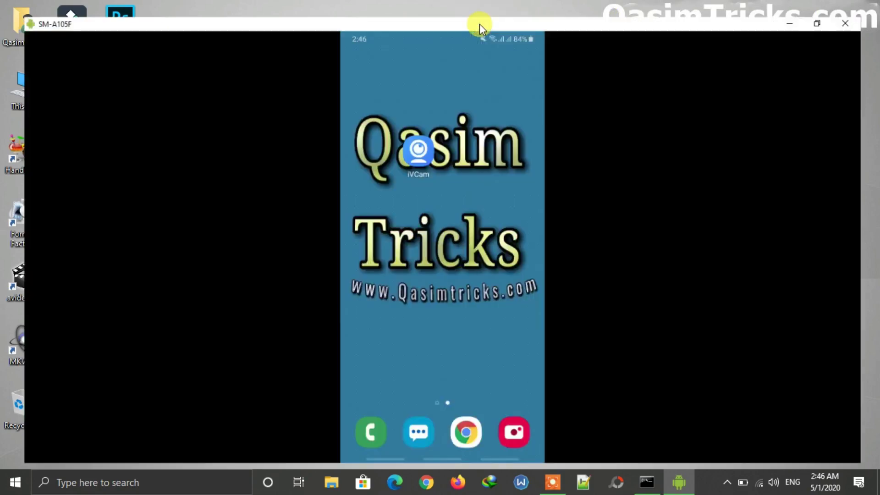
pyautogui.click(411, 144)
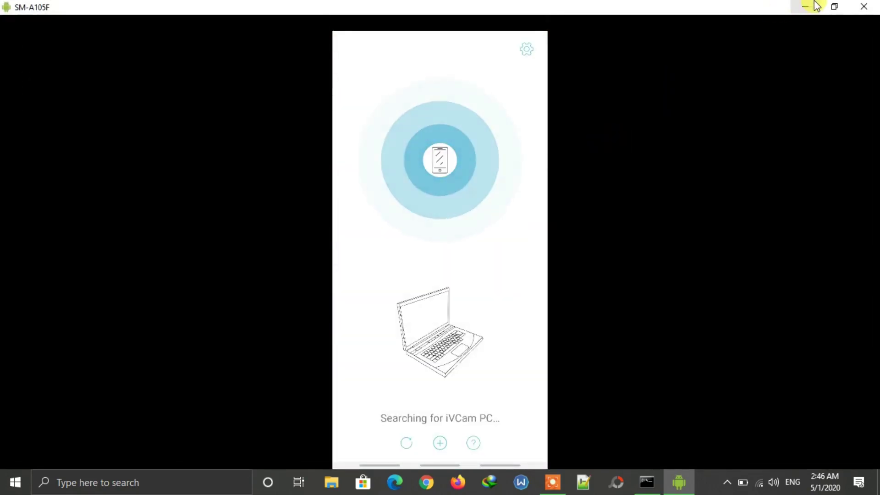
pyautogui.click(806, 6)
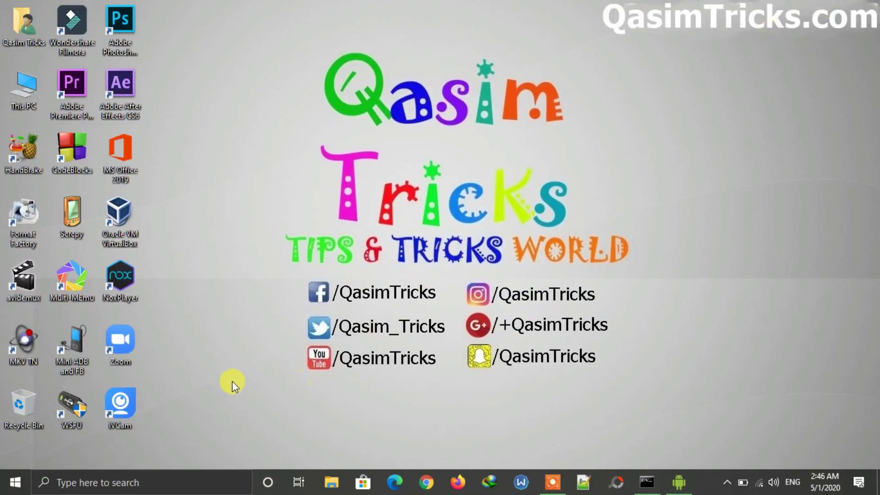
# - Open the iVCam desktop client, confirm 'Galaxy A10 Connected', close it, then pull down the phone's shade
pyautogui.moveTo(139, 410); pyautogui.dragTo(384, 200)
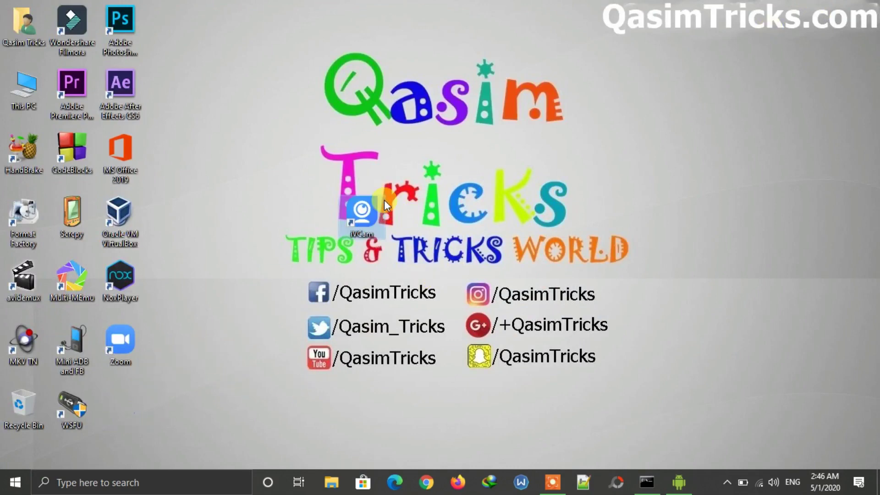
pyautogui.click(452, 229)
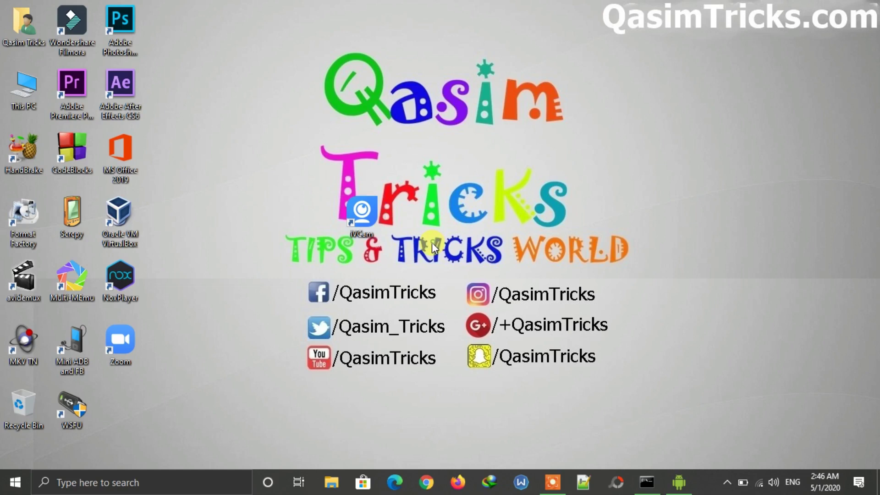
pyautogui.doubleClick(374, 227)
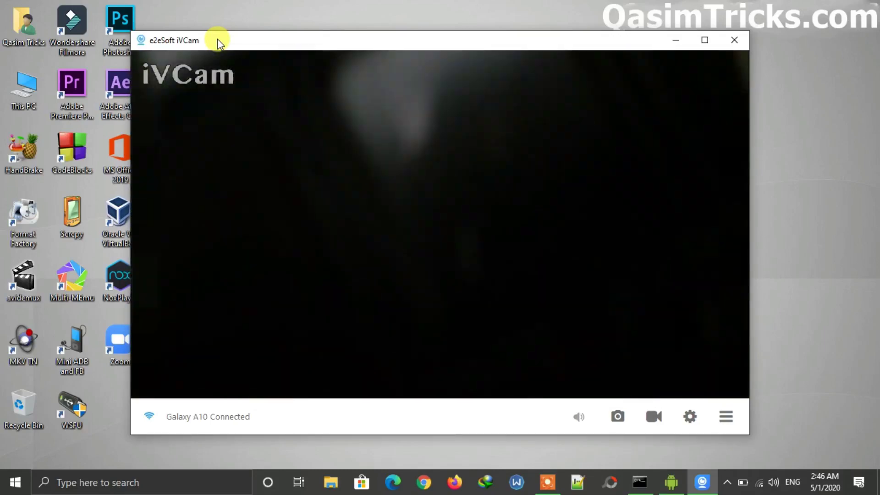
pyautogui.click(736, 40)
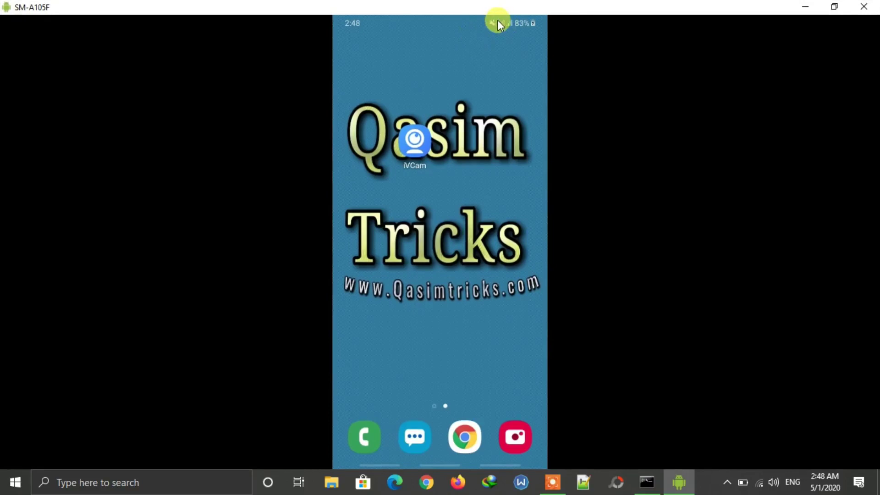
pyautogui.moveTo(498, 22); pyautogui.dragTo(499, 98)
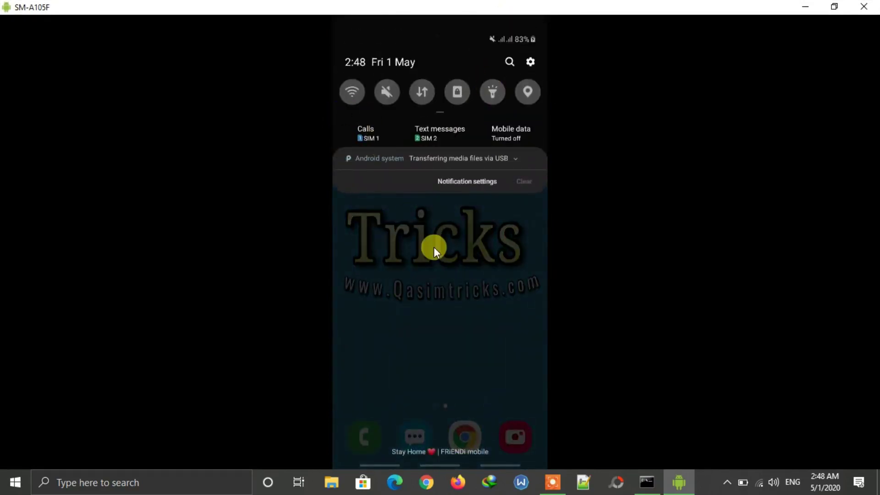
# - Launch the iVCam PC client and the phone's iVCam app so the Galaxy A10 feed goes live
pyautogui.click(433, 248)
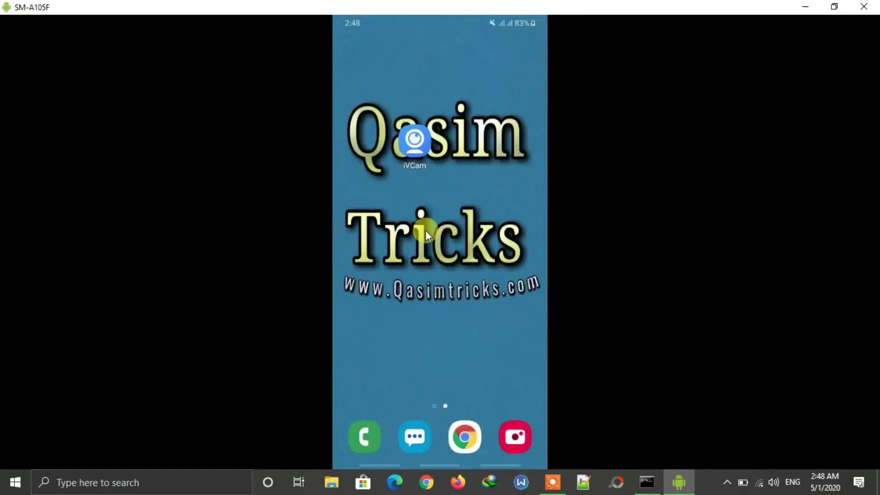
pyautogui.moveTo(534, 6); pyautogui.dragTo(490, 29)
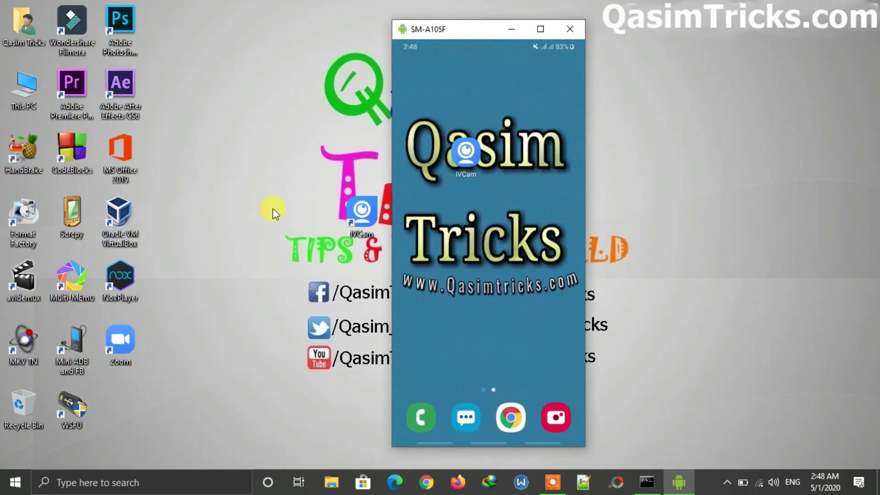
pyautogui.doubleClick(362, 213)
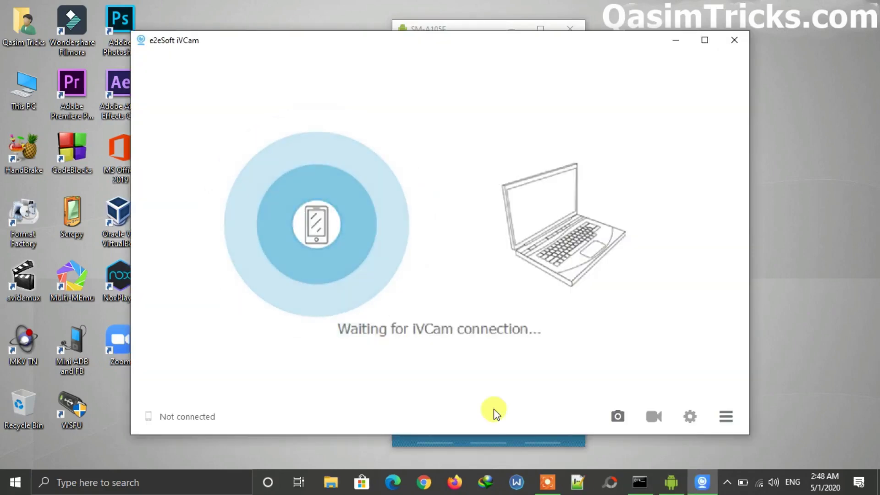
pyautogui.click(505, 442)
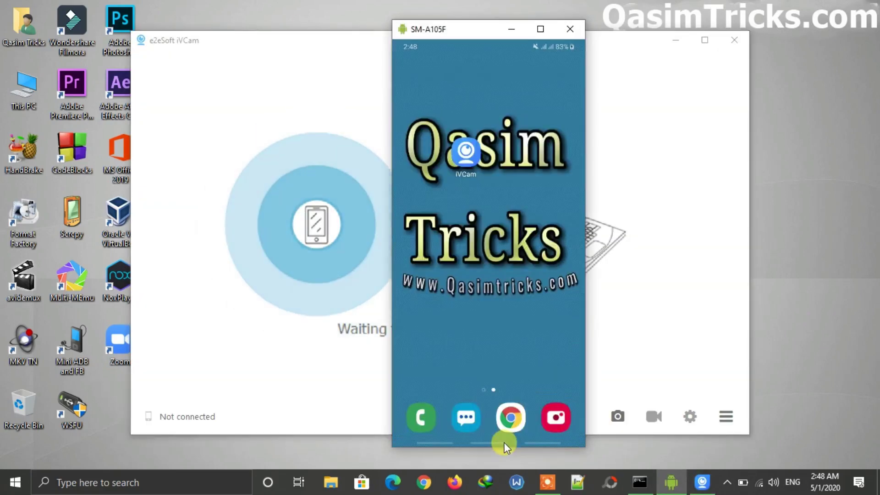
pyautogui.click(465, 156)
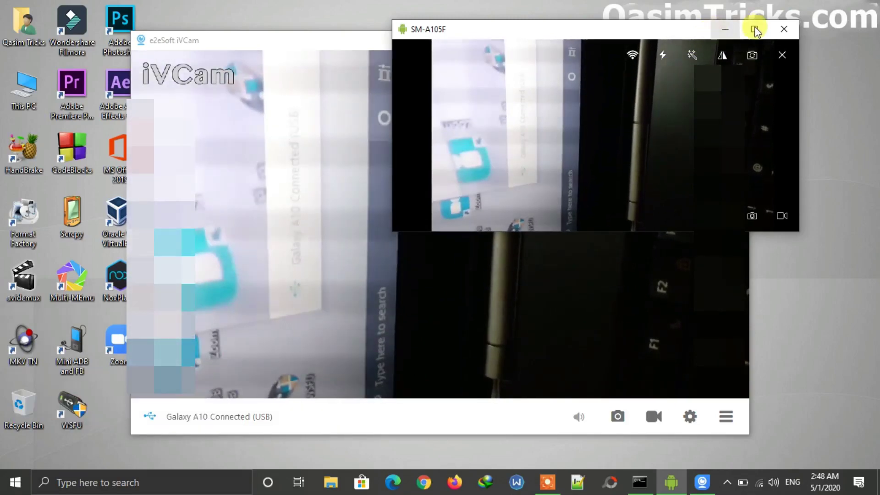
# - Minimize the phone mirror and iVCam windows, and move the Zoom shortcut onto the open desktop
pyautogui.click(756, 30)
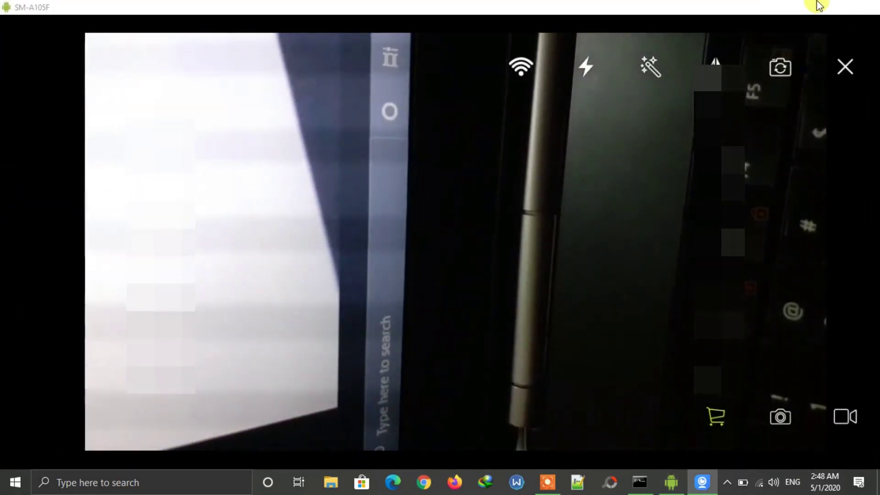
pyautogui.click(819, 6)
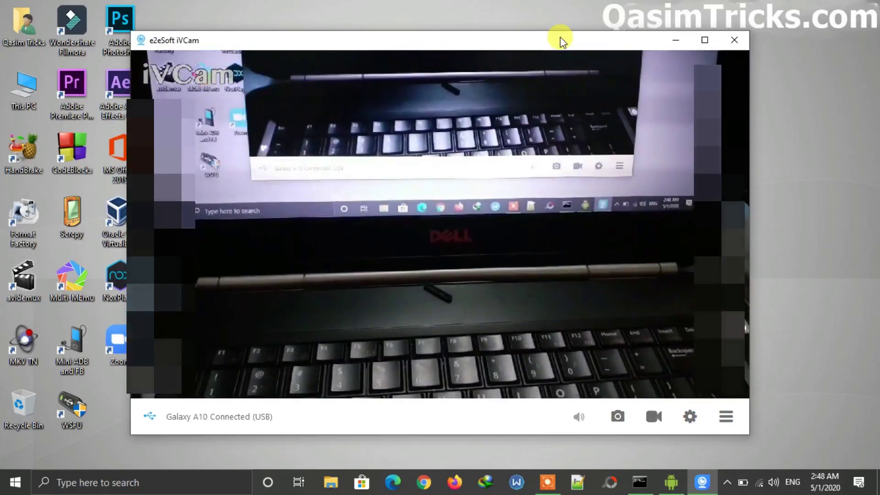
pyautogui.click(667, 40)
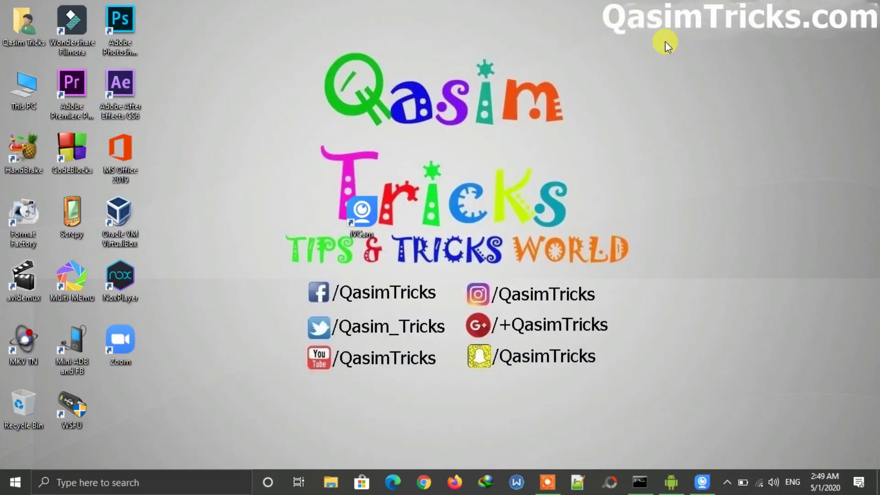
pyautogui.moveTo(120, 339); pyautogui.dragTo(240, 219)
# - Launch Zoom, start a New Meeting, and close the Join Audio dialog
pyautogui.doubleClick(224, 226)
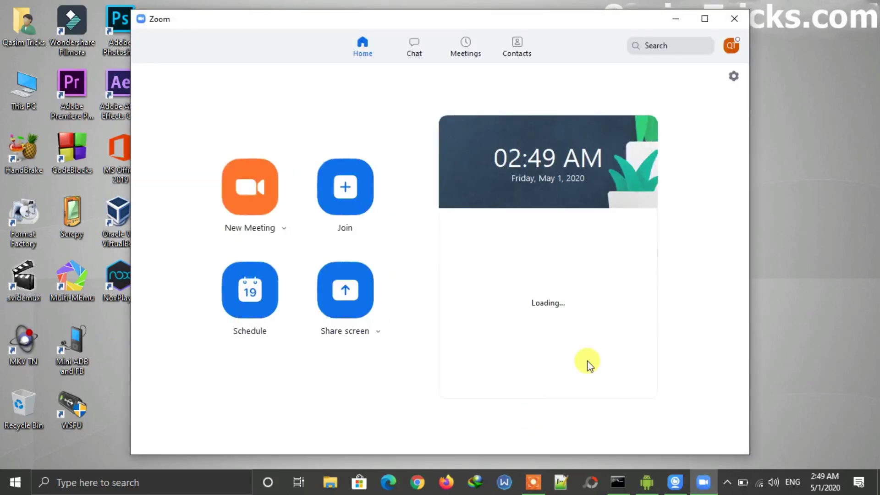
pyautogui.click(247, 200)
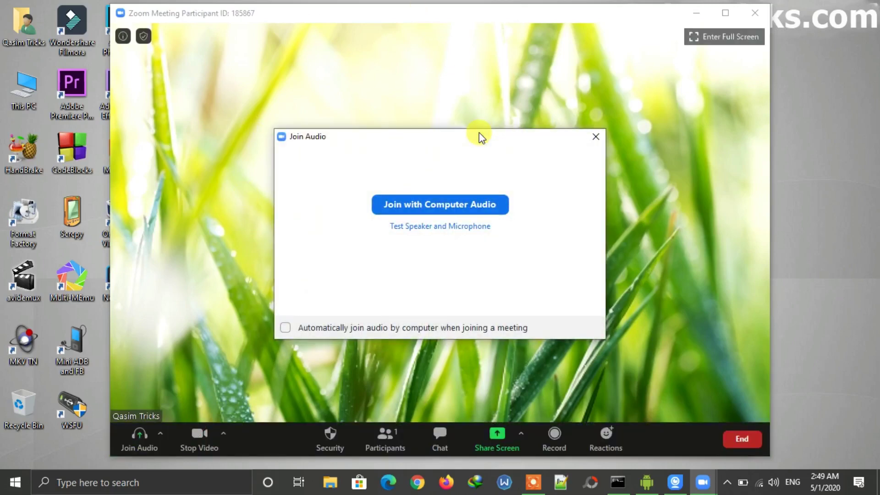
pyautogui.click(595, 137)
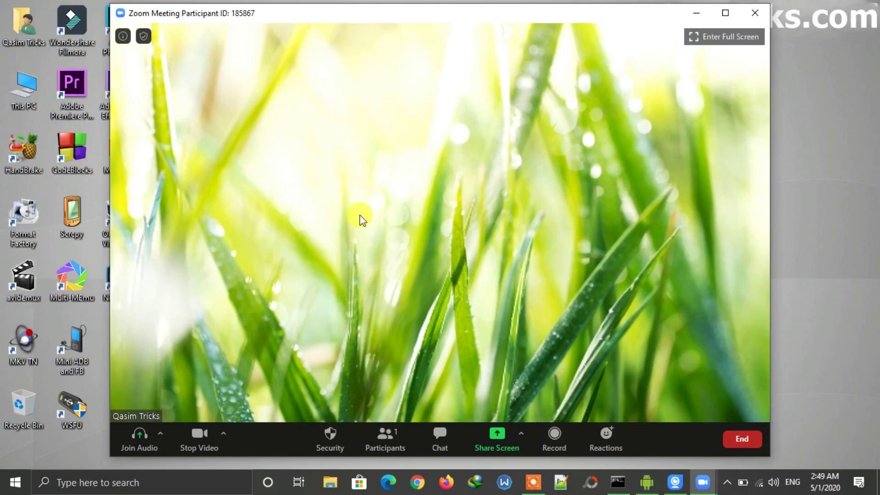
# - Switch the Zoom meeting camera to e2eSoft iVCam, then leave the meeting and close Zoom
pyautogui.click(222, 434)
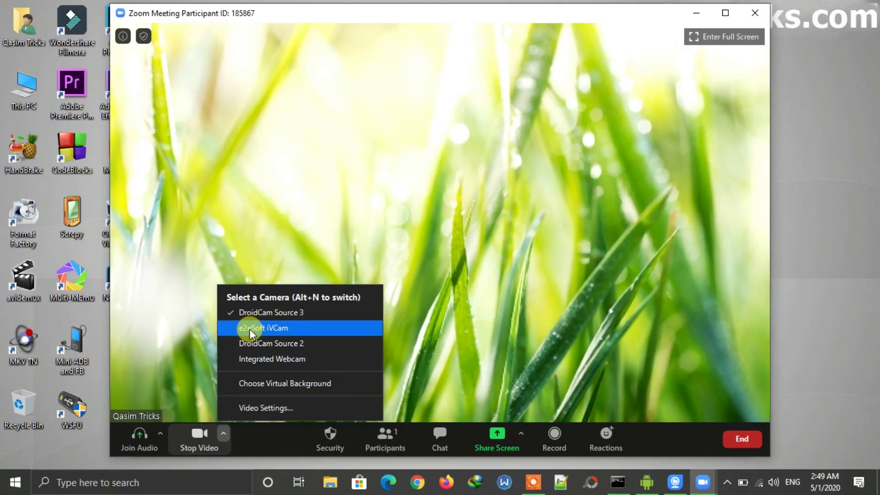
pyautogui.click(295, 332)
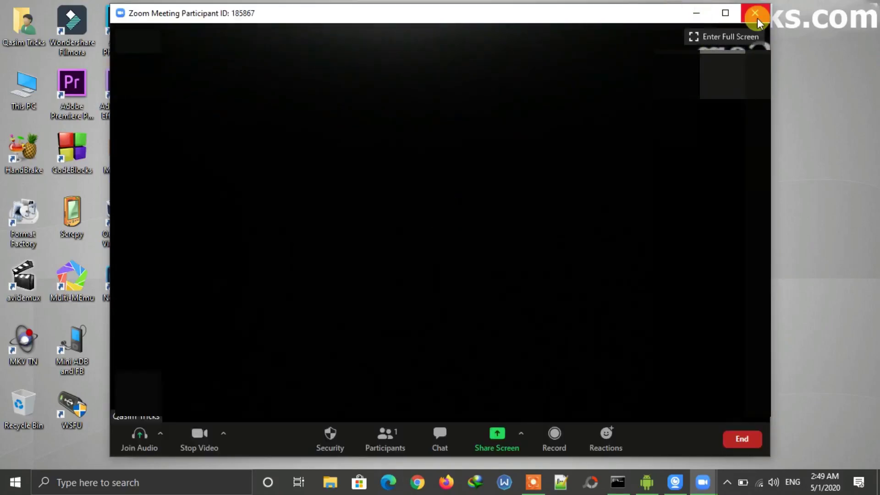
pyautogui.click(757, 19)
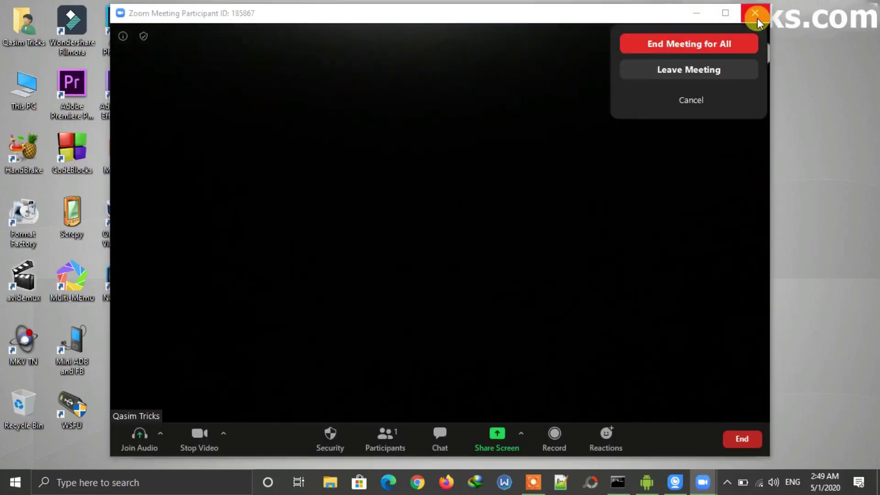
pyautogui.click(699, 70)
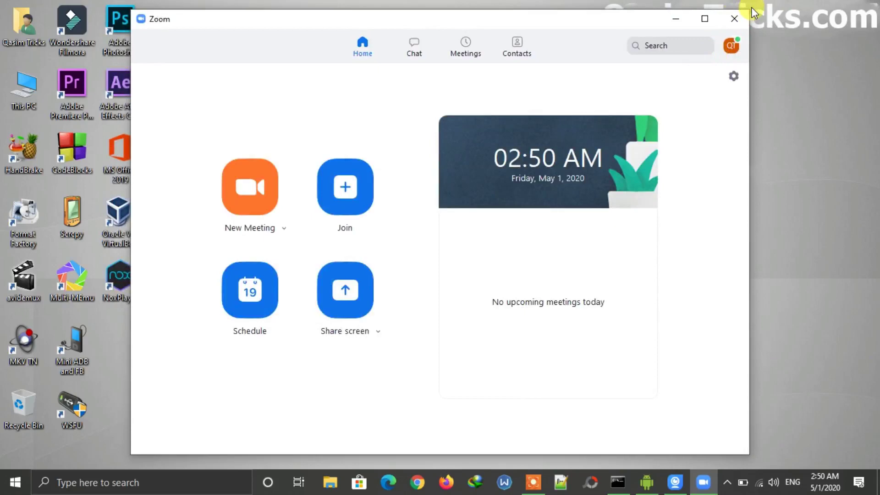
pyautogui.click(750, 14)
pyautogui.click(16, 483)
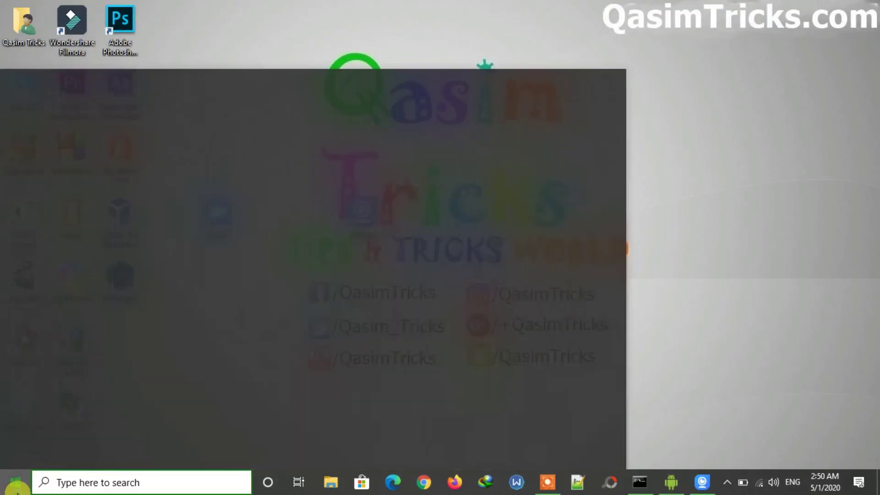
# - Set the camera in Skype's Audio & Video settings to e2eSoft iVCam, then close Settings and Skype
pyautogui.click(462, 361)
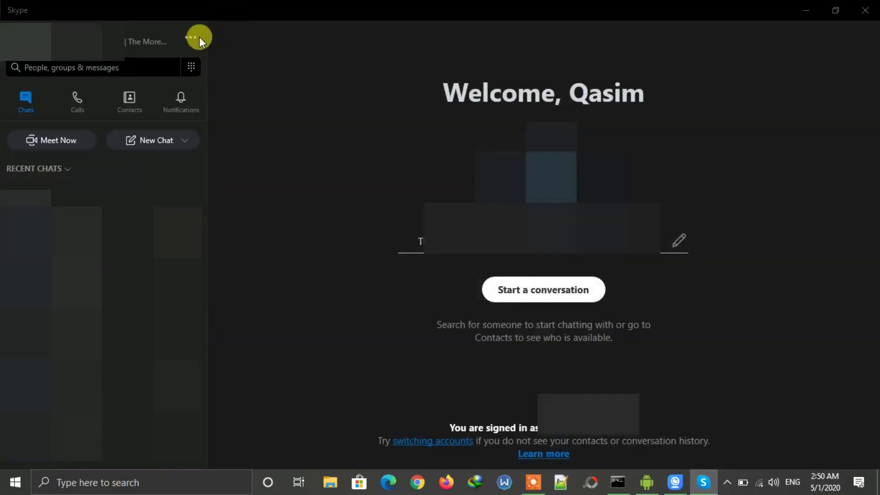
pyautogui.click(192, 38)
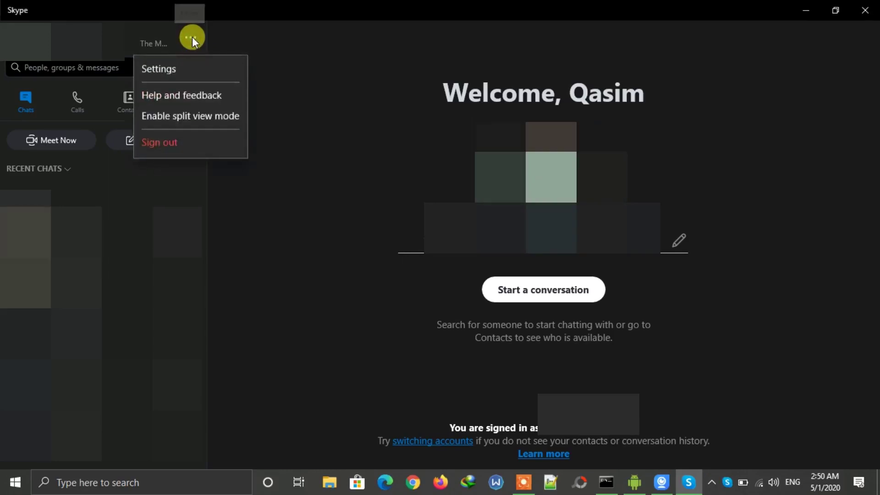
pyautogui.click(180, 69)
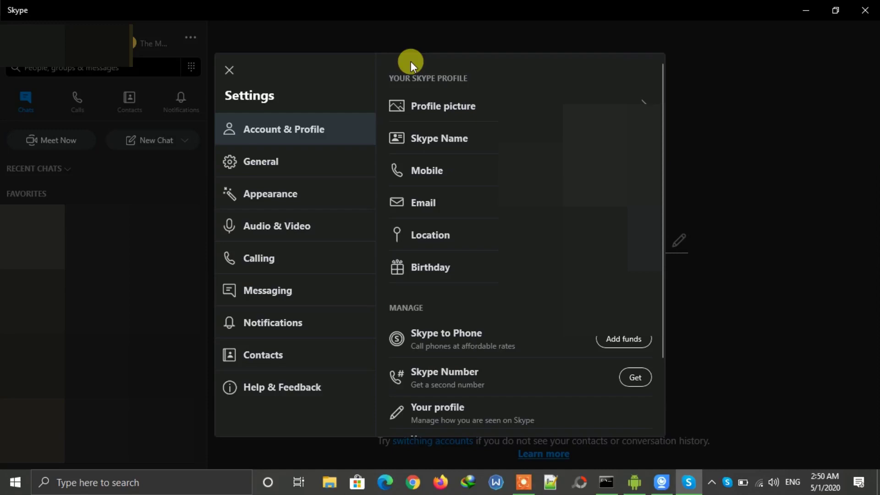
pyautogui.click(327, 224)
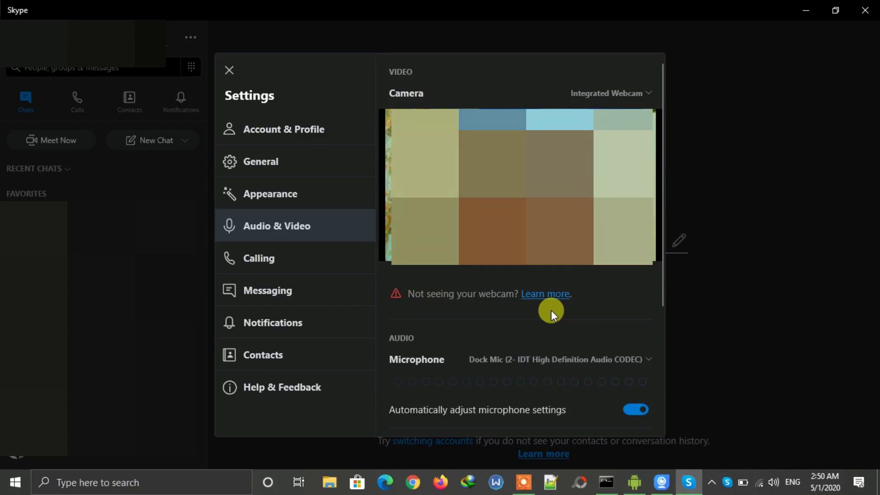
pyautogui.click(646, 94)
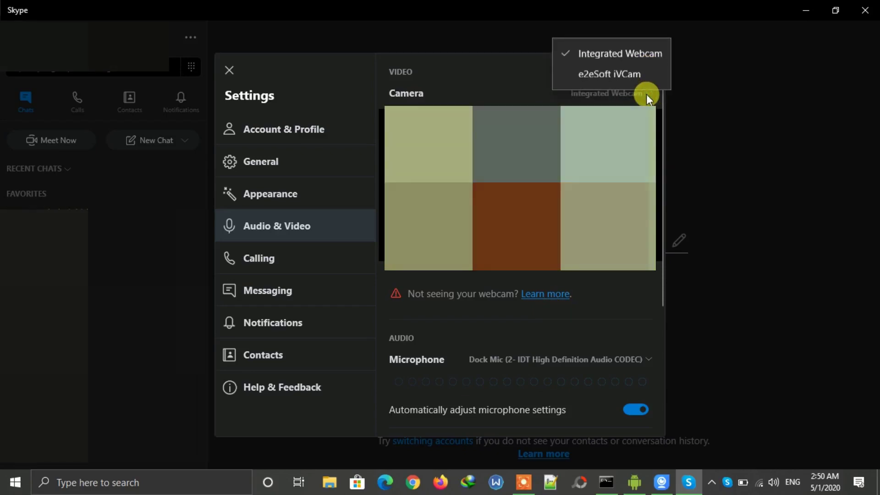
pyautogui.click(610, 78)
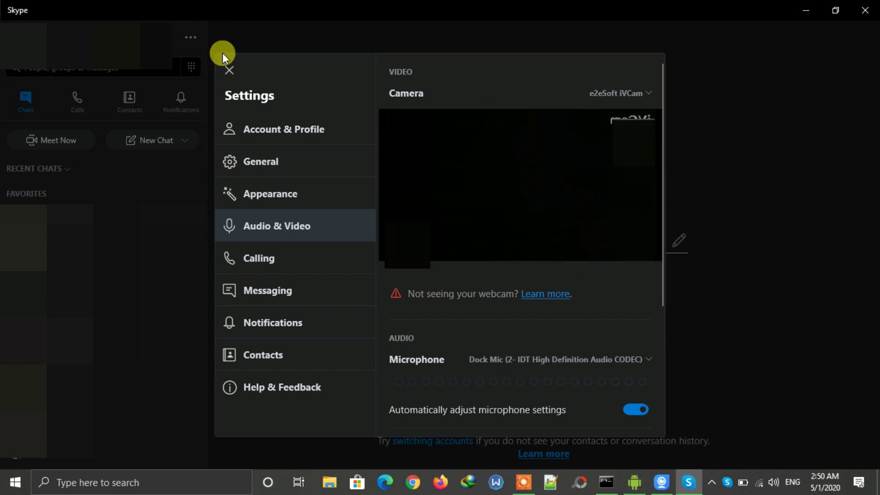
pyautogui.click(229, 70)
pyautogui.click(874, 4)
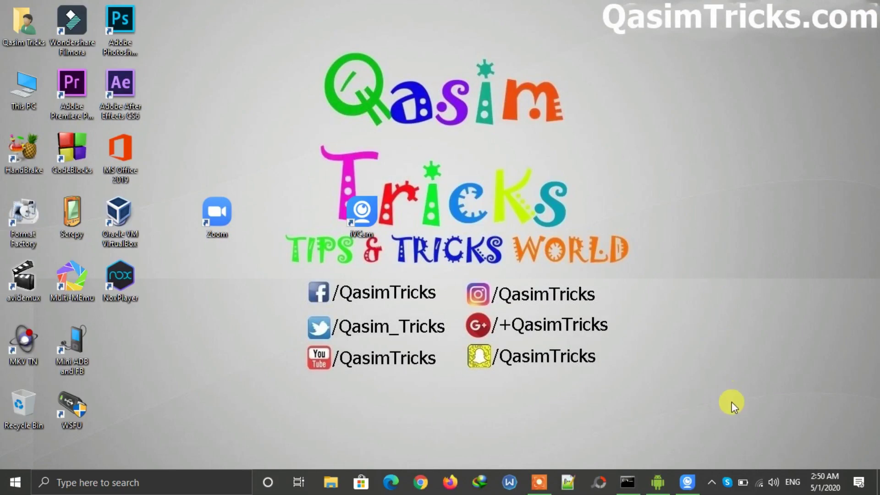
# - Restore the iVCam window showing Galaxy A10 Connected (USB), then maximize and close the scrcpy mirror
pyautogui.click(688, 481)
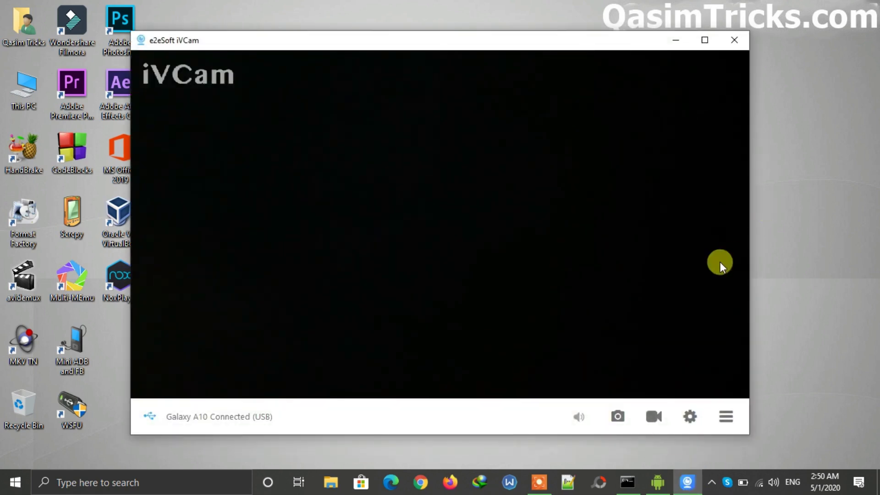
pyautogui.click(658, 481)
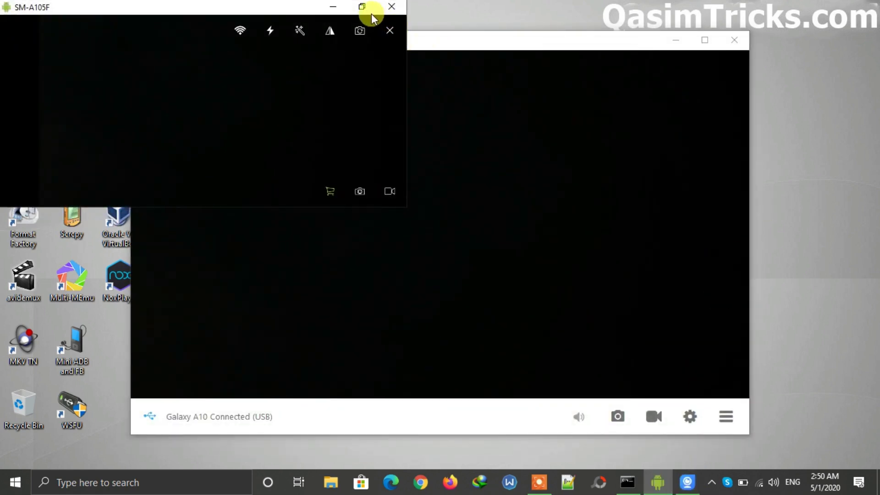
pyautogui.click(363, 8)
pyautogui.click(746, 29)
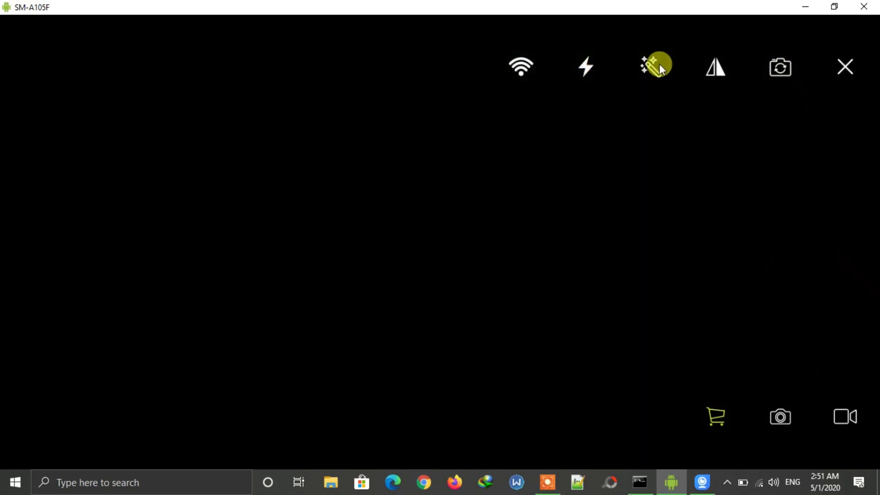
pyautogui.click(871, 7)
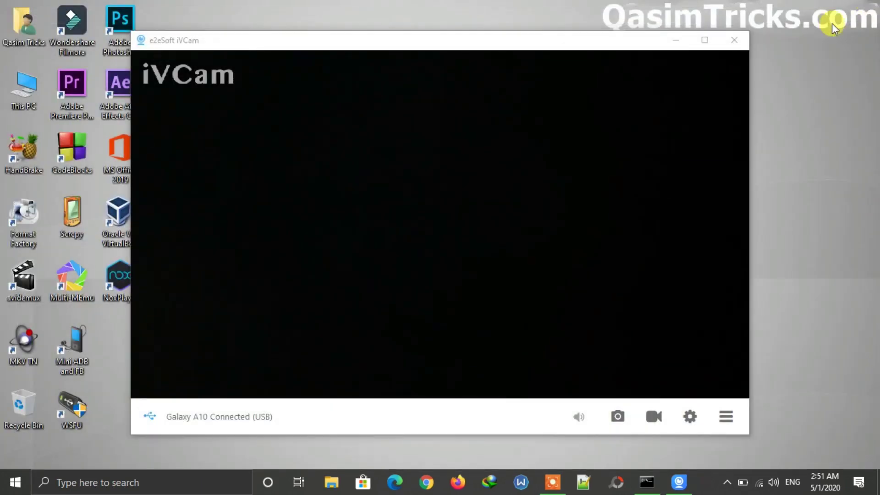
# - Close the iVCam client and position its desktop shortcut directly beneath the Zoom shortcut
pyautogui.click(743, 41)
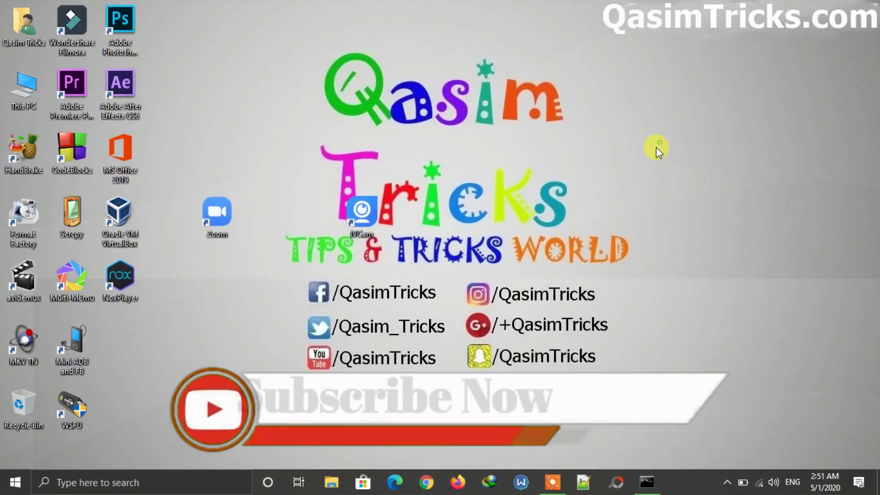
pyautogui.moveTo(360, 227); pyautogui.dragTo(233, 333)
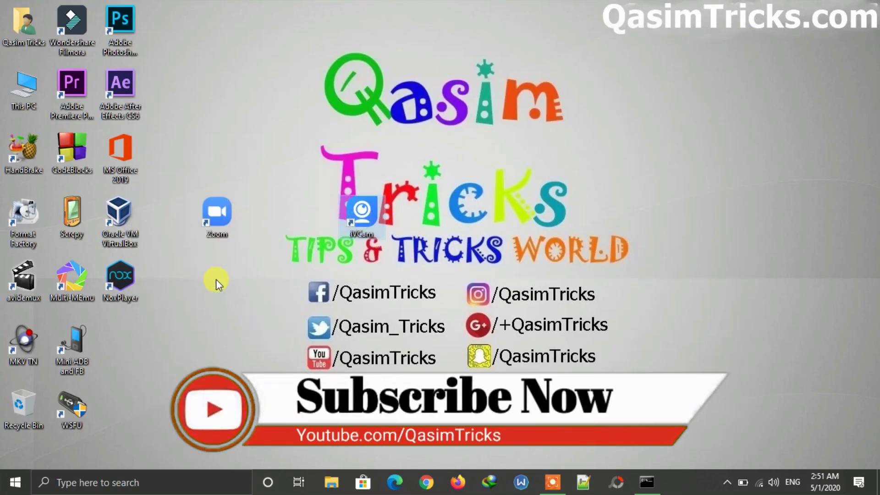
pyautogui.moveTo(217, 279); pyautogui.dragTo(216, 280)
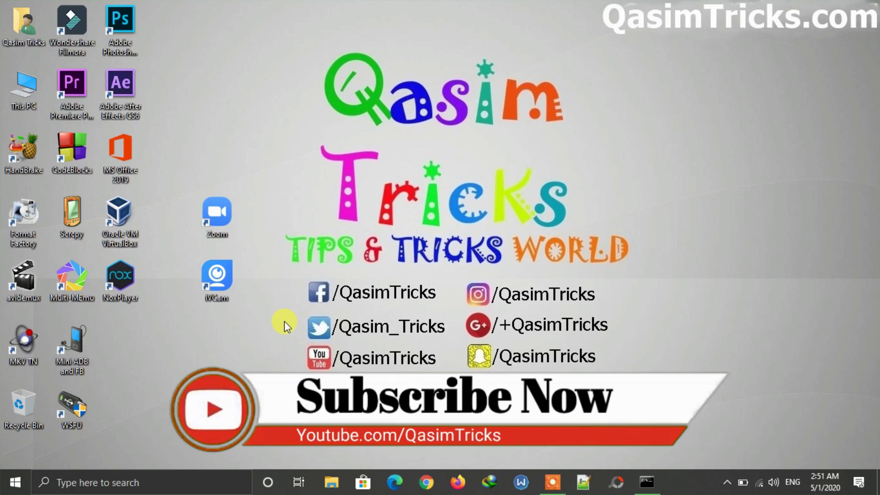